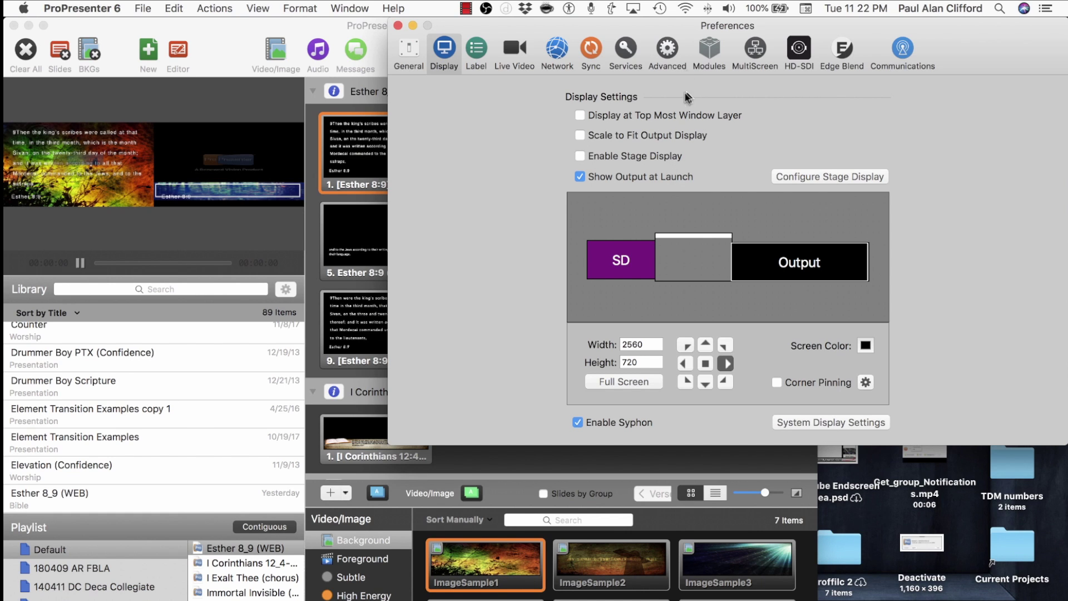
# Check the demo-mode modules list, then switch to the MultiScreen preferences.
pyautogui.click(707, 51)
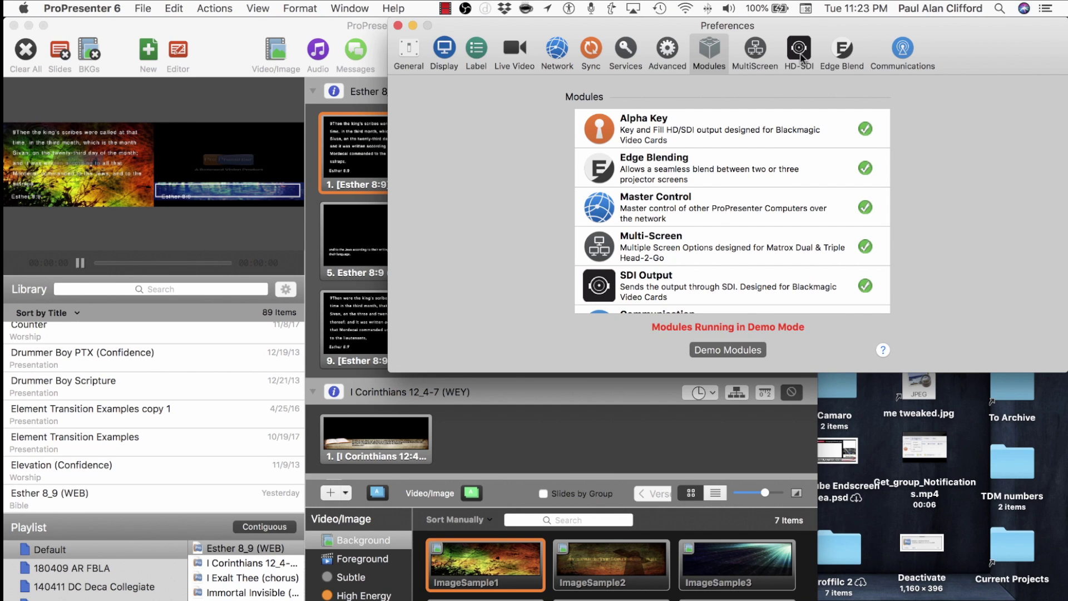
pyautogui.click(756, 50)
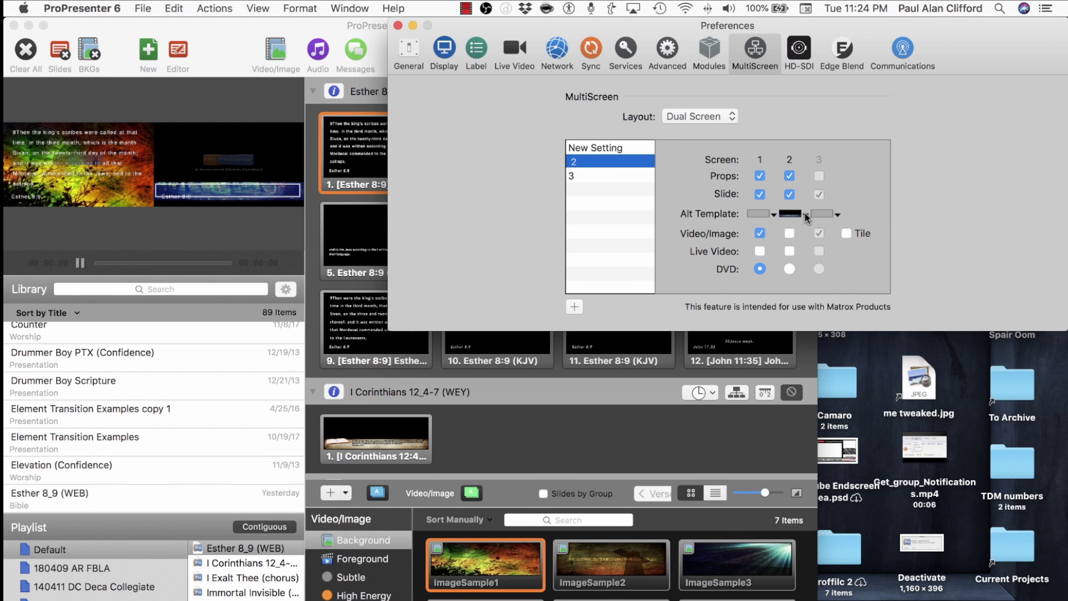
# Choose Impression > Lower Third Scripture as screen 2's alternate template.
pyautogui.click(805, 216)
pyautogui.click(806, 216)
pyautogui.click(806, 215)
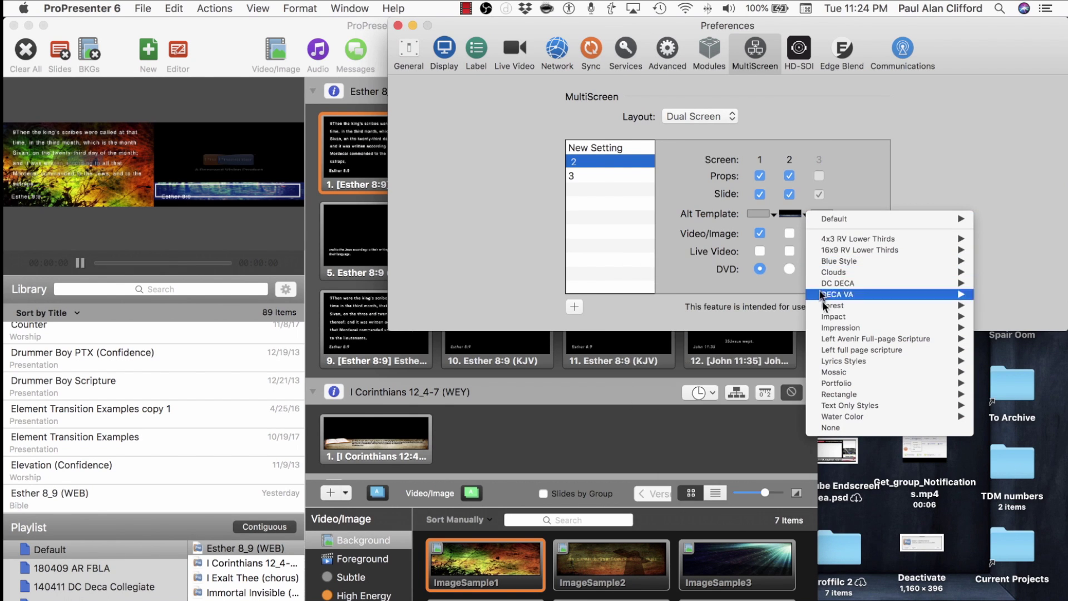
pyautogui.moveTo(827, 330)
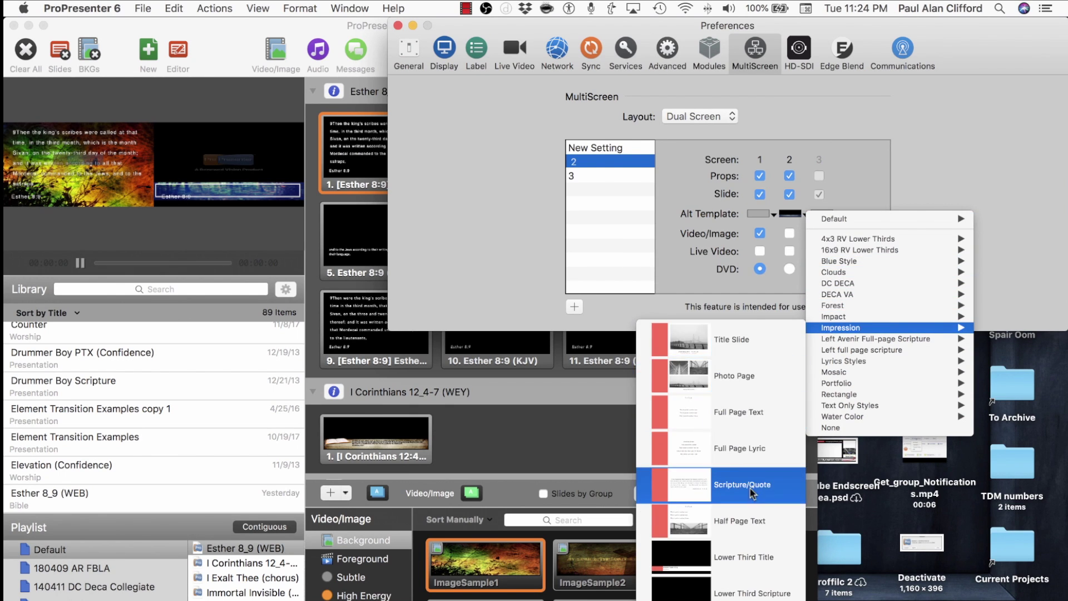
pyautogui.click(735, 591)
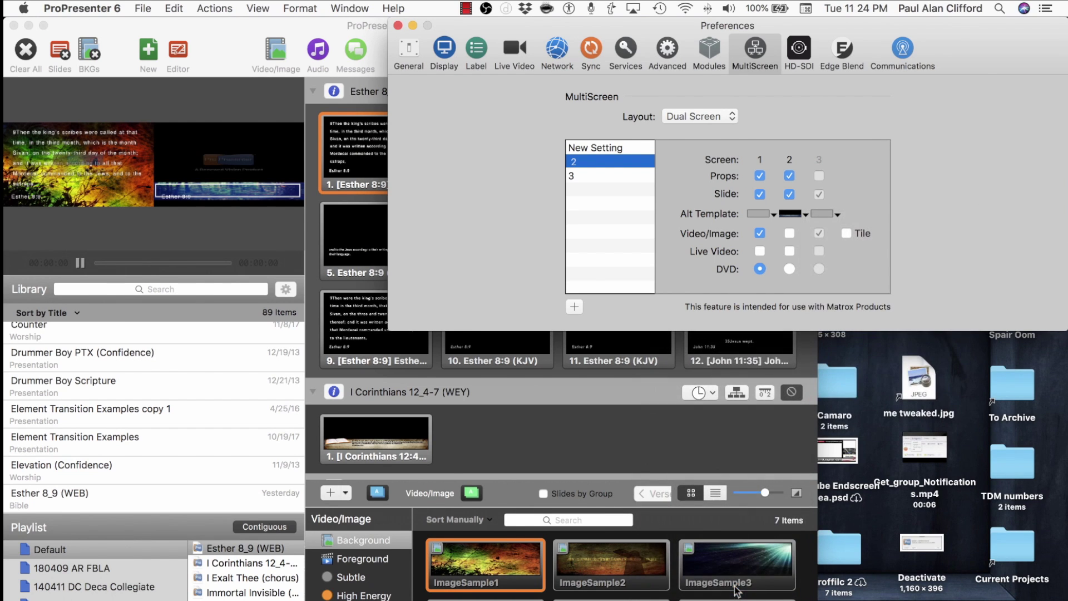
# Close and reopen Preferences to reach the HD-SDI settings (NDI 1, 720p 60, Internal Key).
pyautogui.click(398, 26)
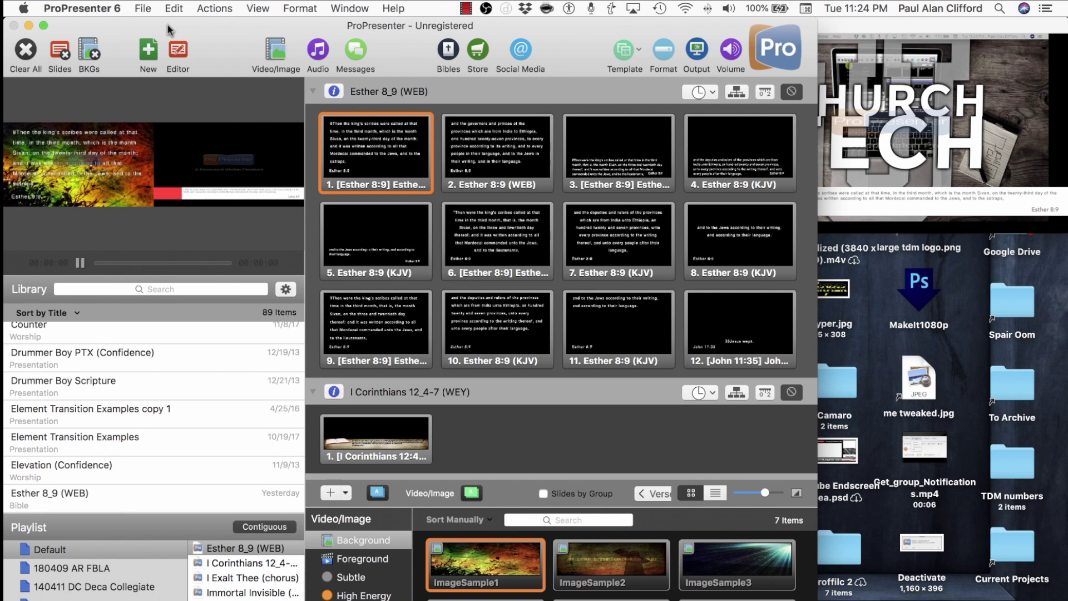
pyautogui.press('super+comma')
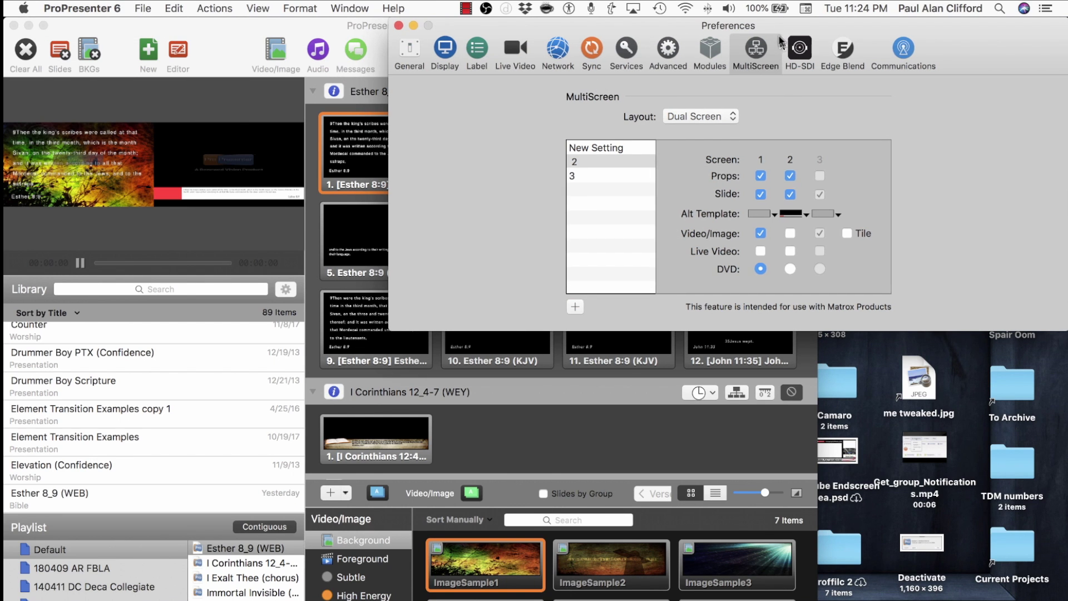
pyautogui.click(756, 50)
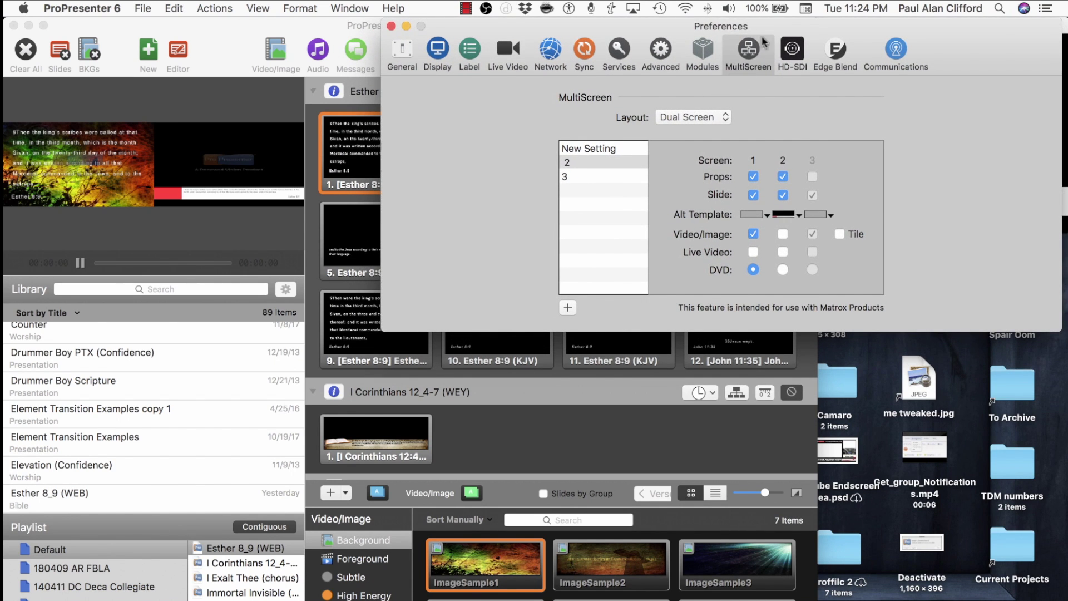
pyautogui.click(792, 51)
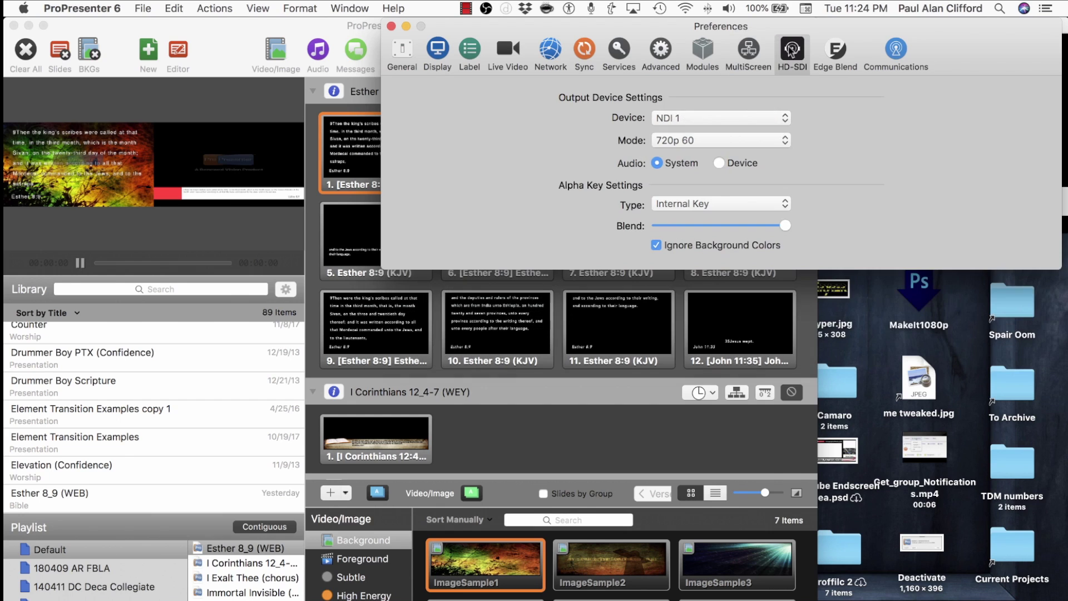
pyautogui.click(786, 118)
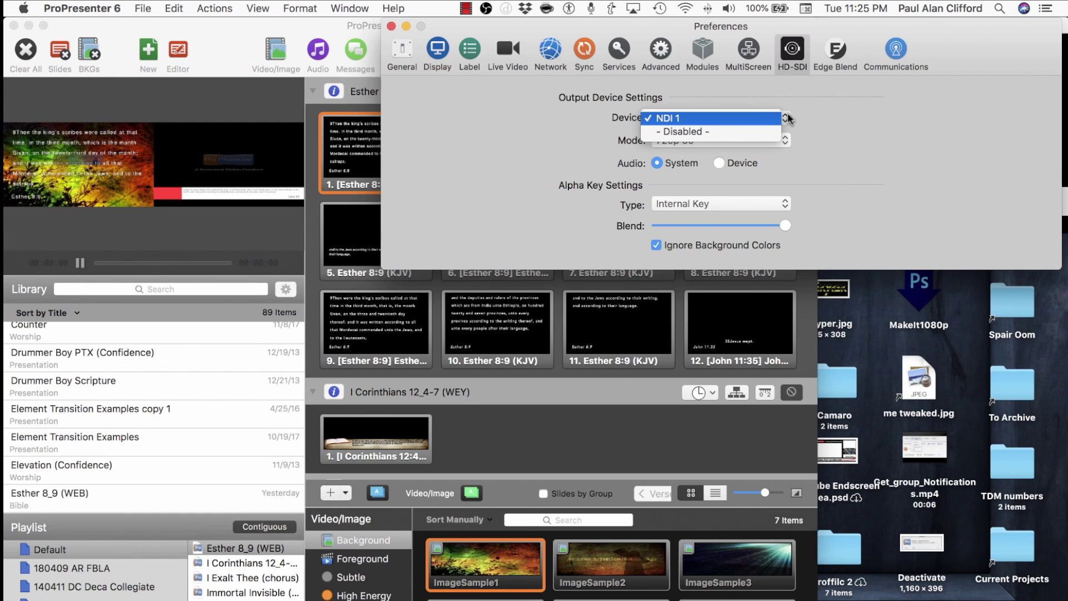
pyautogui.click(815, 119)
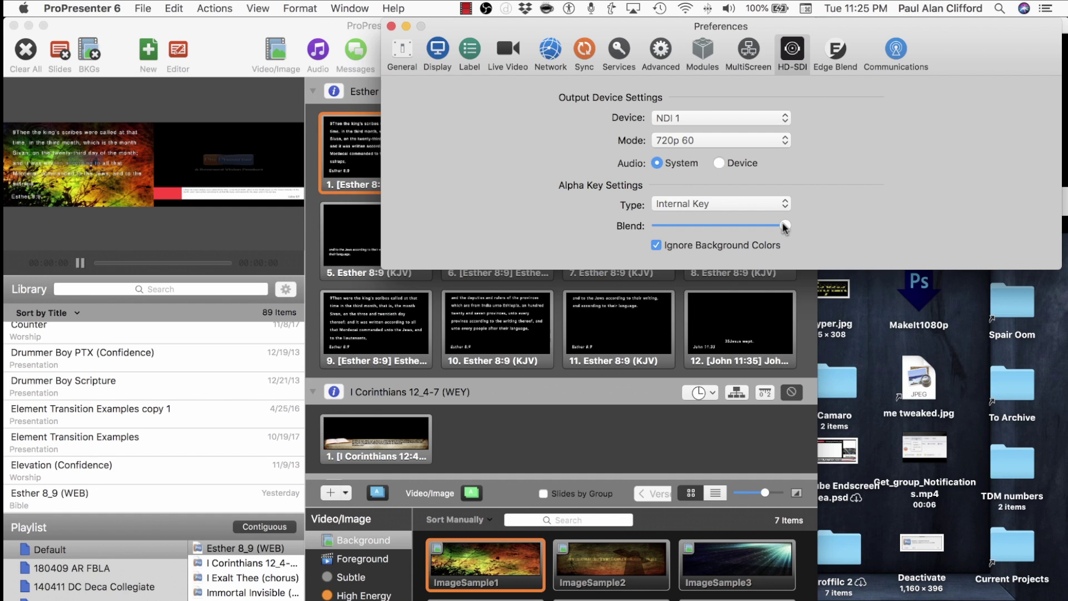
pyautogui.moveTo(785, 226); pyautogui.dragTo(619, 236)
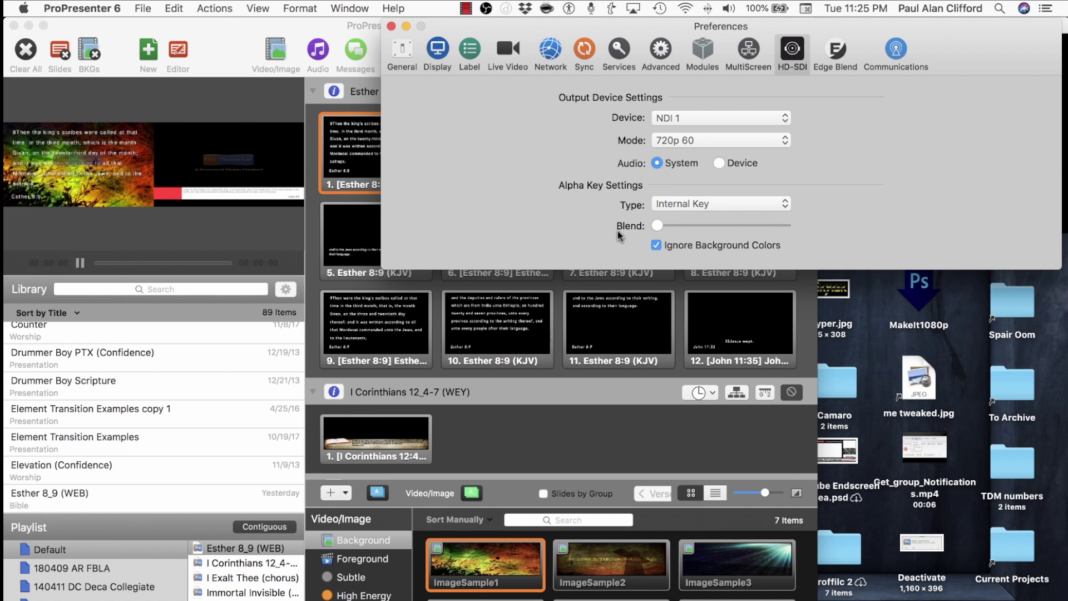
pyautogui.moveTo(662, 226)
pyautogui.mouseDown()
pyautogui.moveTo(753, 229)
pyautogui.moveTo(667, 231)
pyautogui.mouseUp()
pyautogui.moveTo(666, 231); pyautogui.dragTo(812, 229)
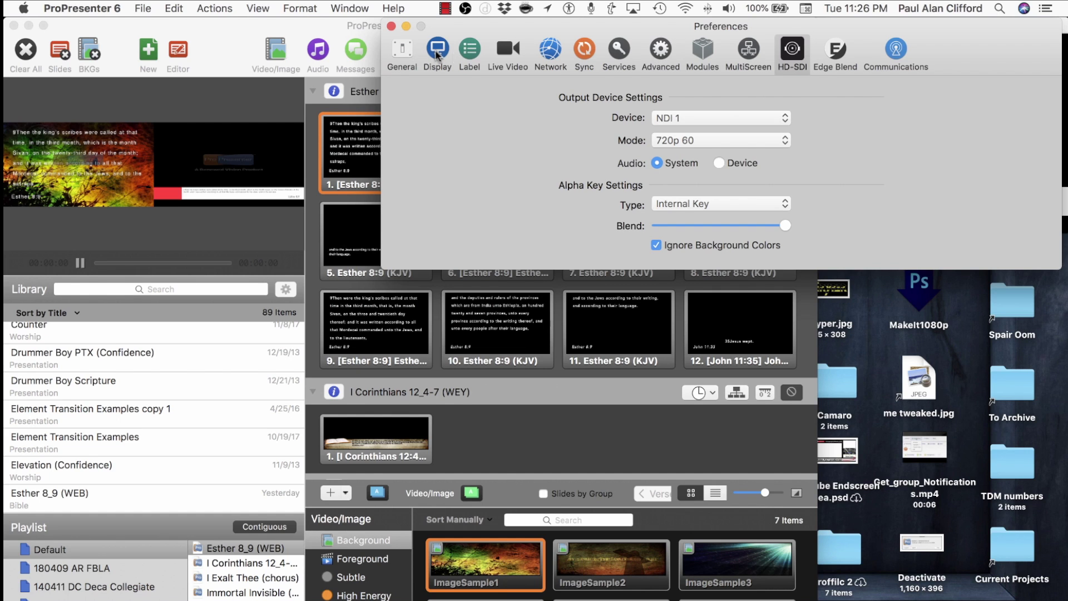
# Re-centre the output screen in Display preferences and move the Preferences window down-left.
pyautogui.click(750, 51)
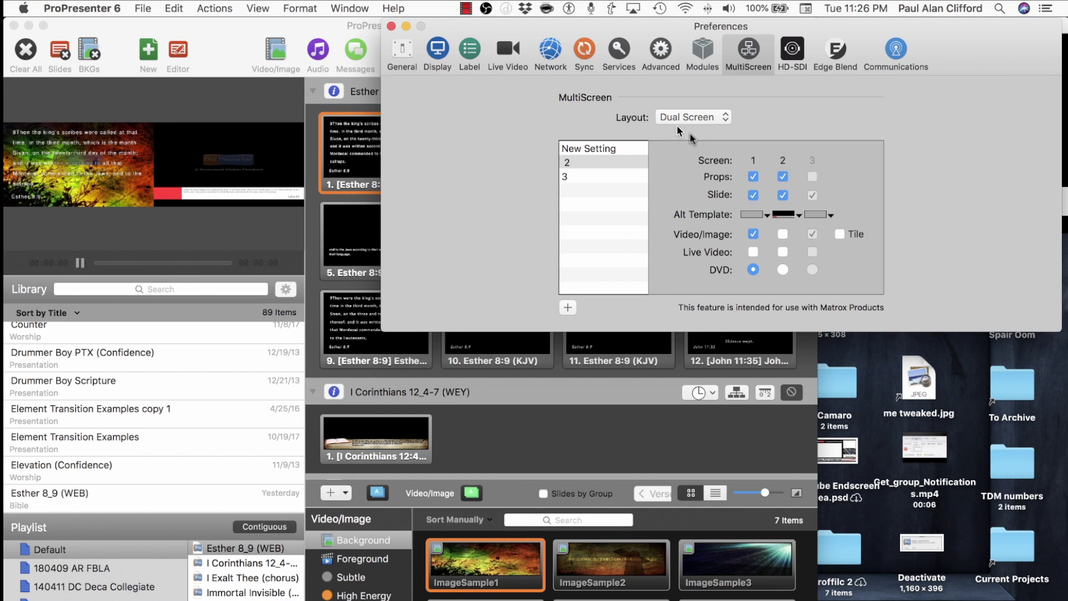
pyautogui.click(439, 49)
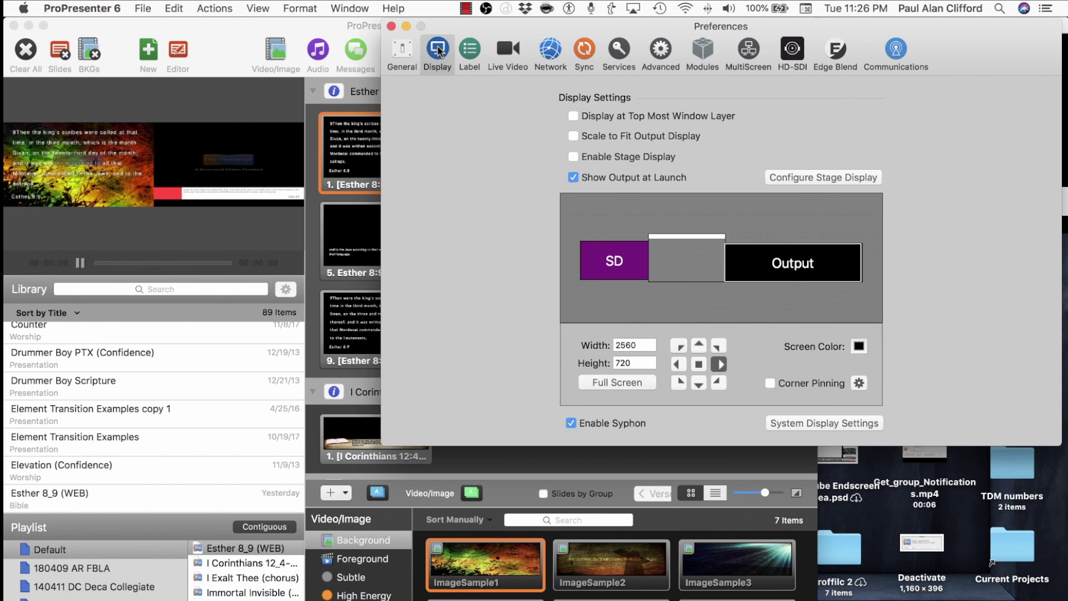
pyautogui.click(699, 364)
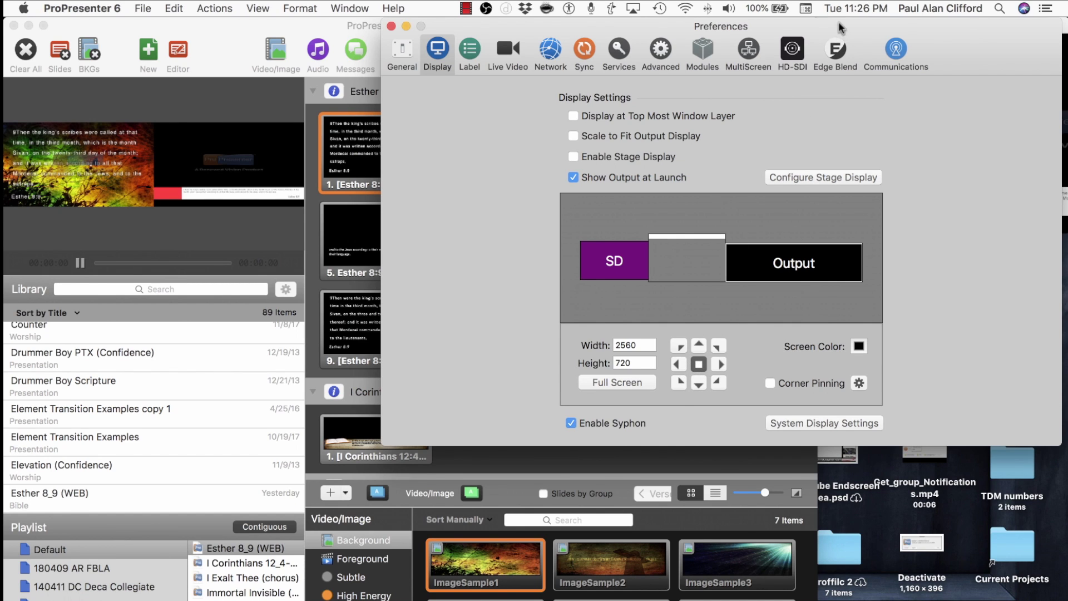
pyautogui.moveTo(840, 28); pyautogui.dragTo(765, 153)
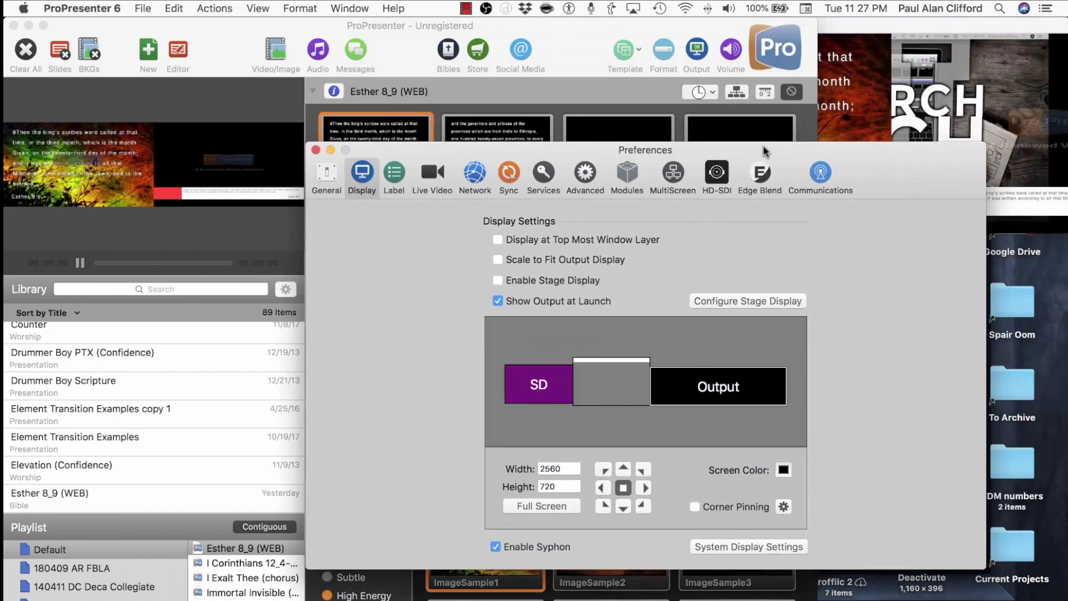
# Enlarge the OBS projector preview and shift it right to reveal more of the output.
pyautogui.click(938, 27)
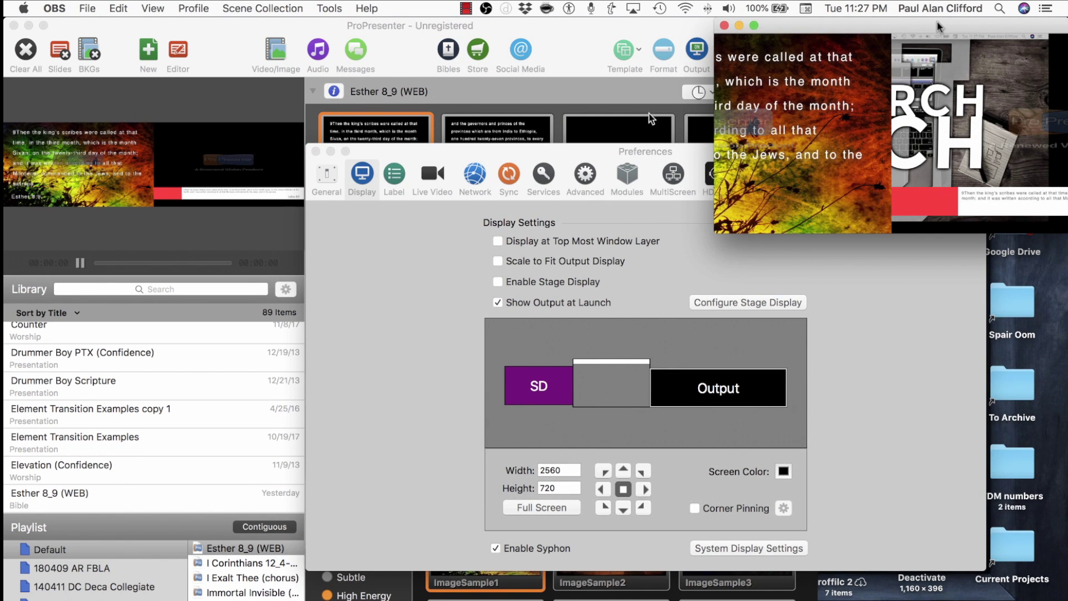
pyautogui.moveTo(938, 27); pyautogui.dragTo(464, 175)
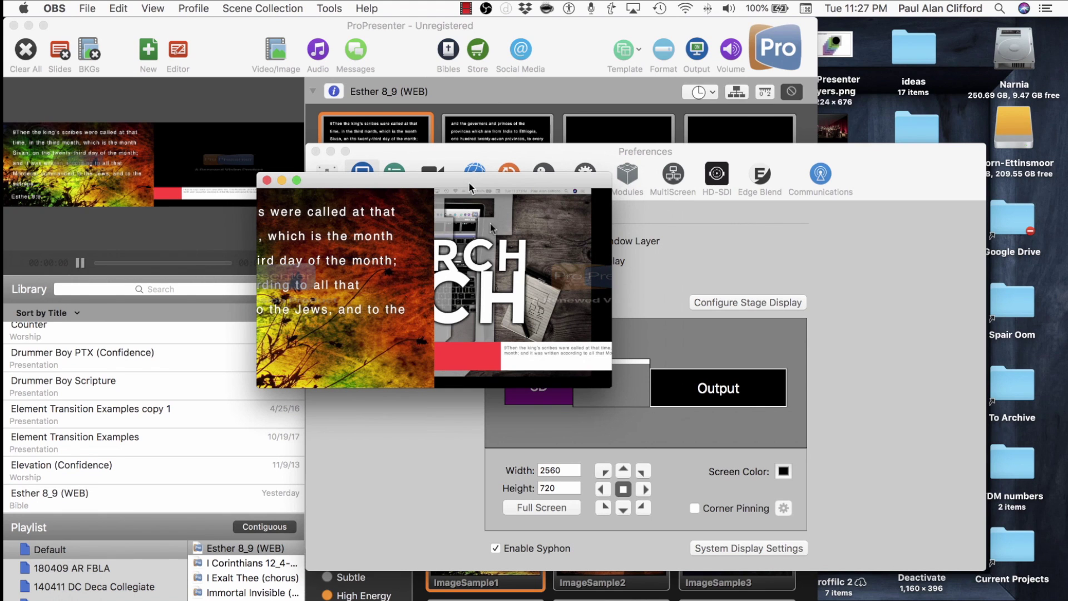
pyautogui.moveTo(609, 388); pyautogui.dragTo(812, 543)
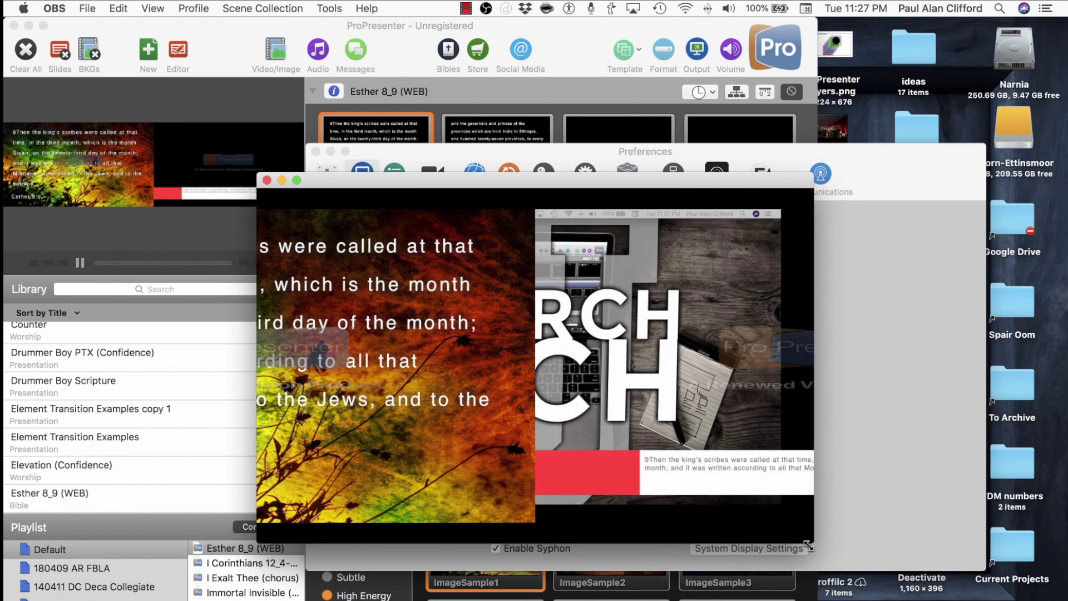
pyautogui.moveTo(667, 184); pyautogui.dragTo(612, 118)
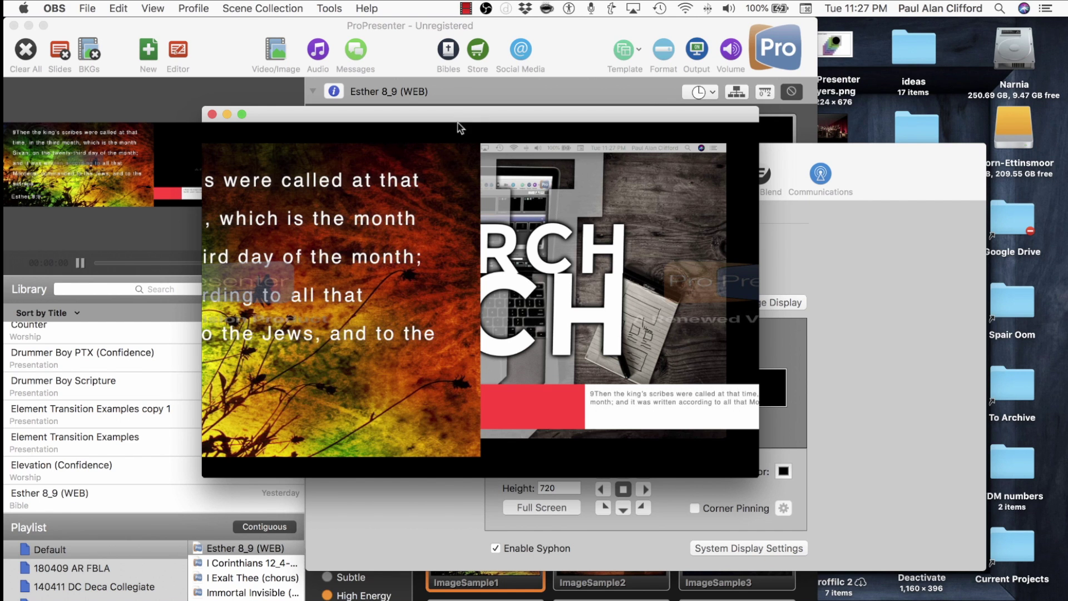
pyautogui.moveTo(455, 119); pyautogui.dragTo(612, 111)
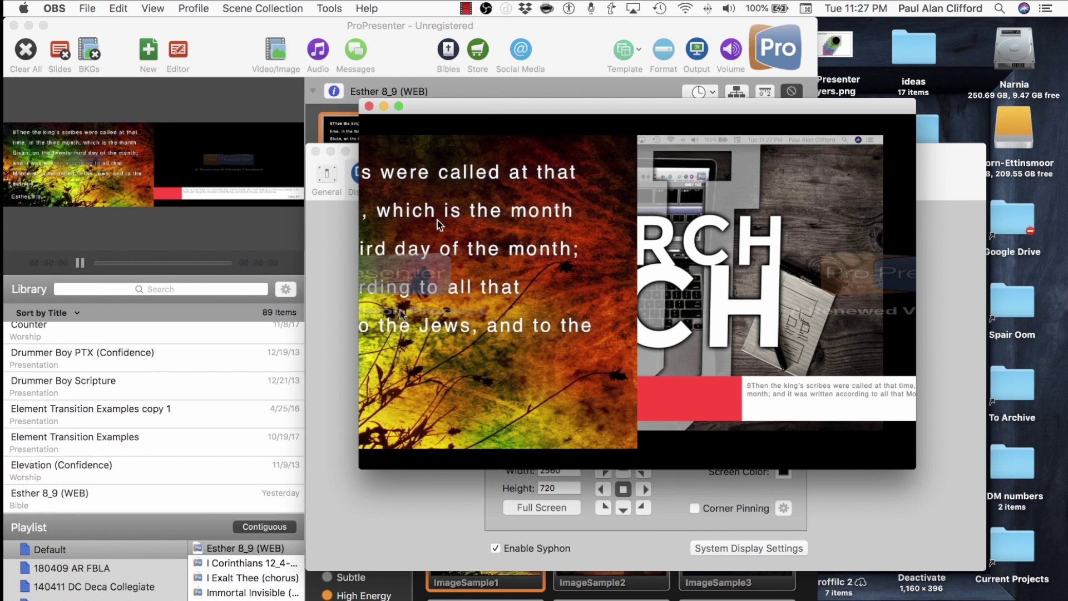
pyautogui.click(359, 521)
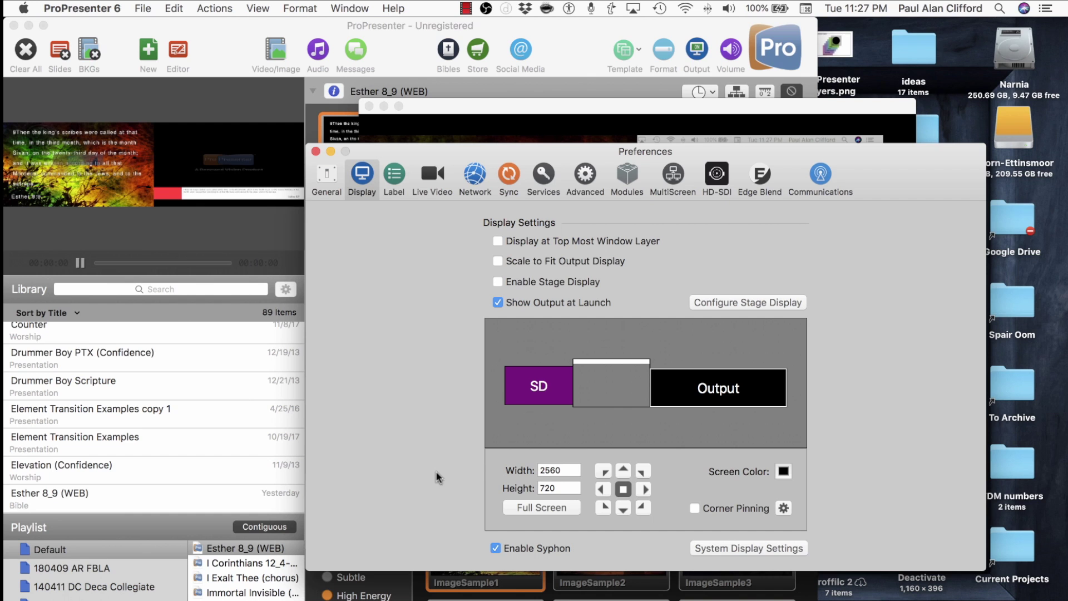
# Nudge the output one position left, inspect the OBS projector, then nudge it back right.
pyautogui.click(602, 490)
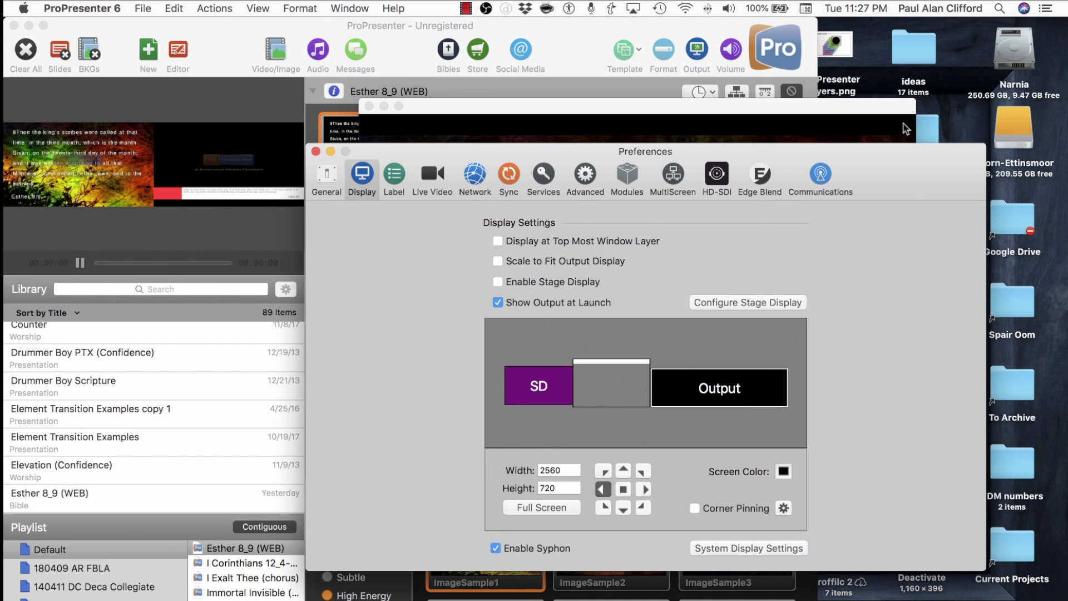
pyautogui.click(857, 105)
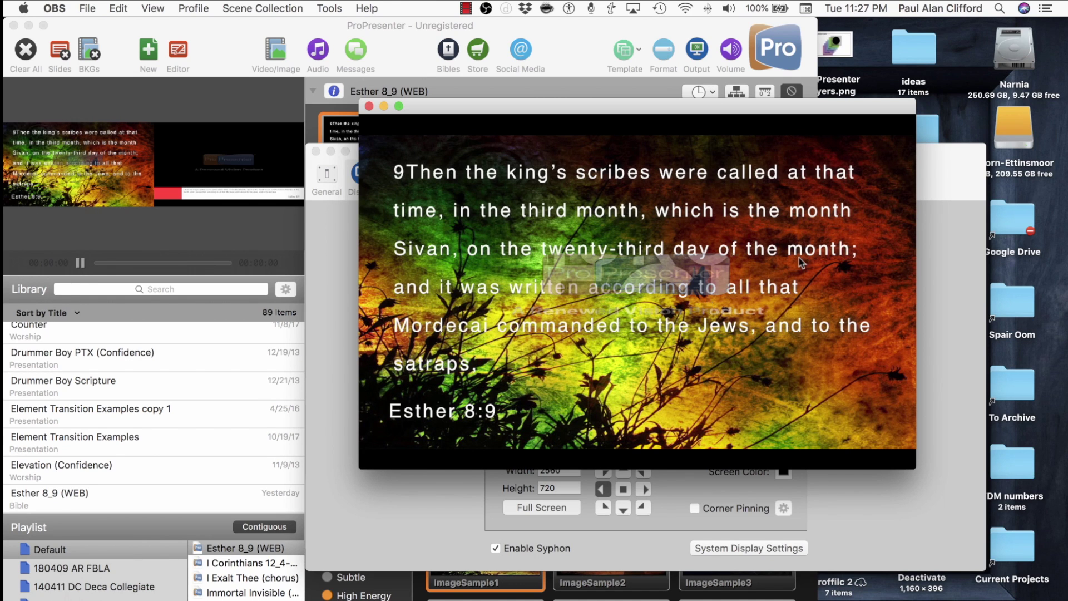
pyautogui.click(936, 183)
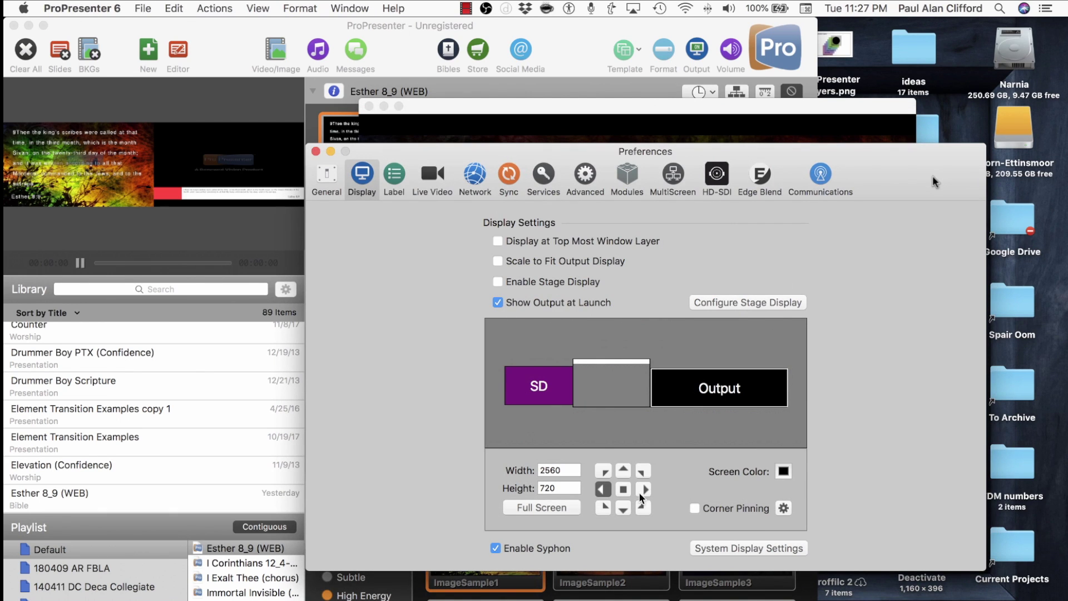
pyautogui.click(645, 490)
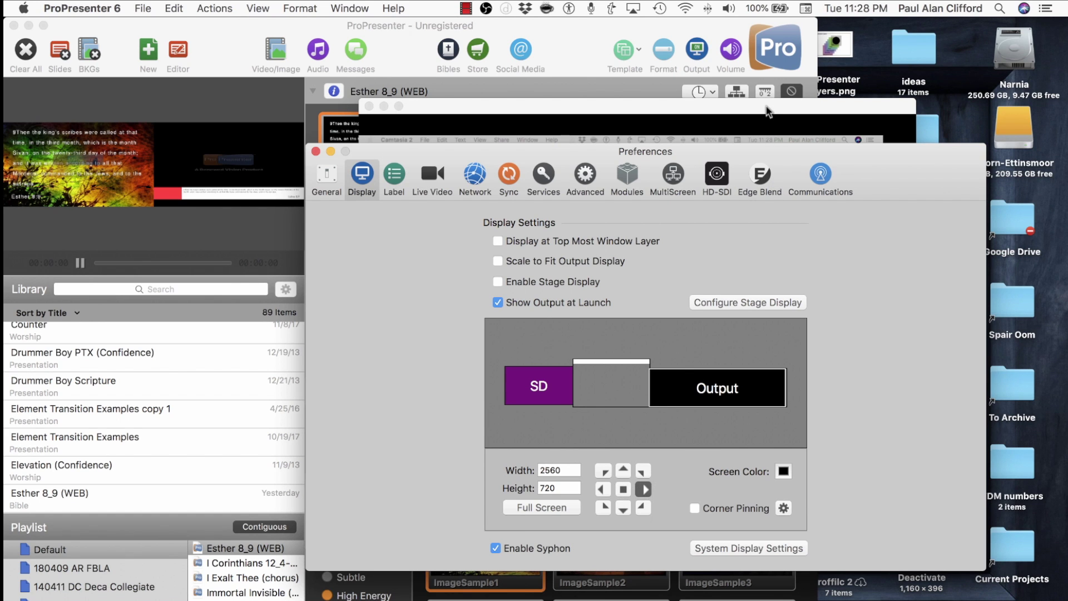
pyautogui.click(767, 111)
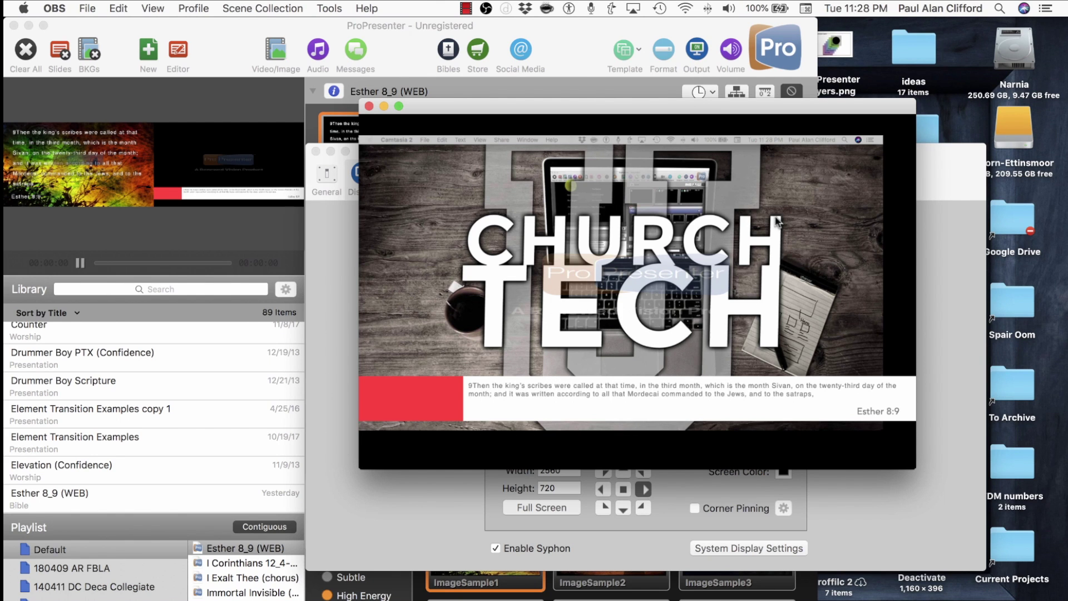
pyautogui.click(941, 168)
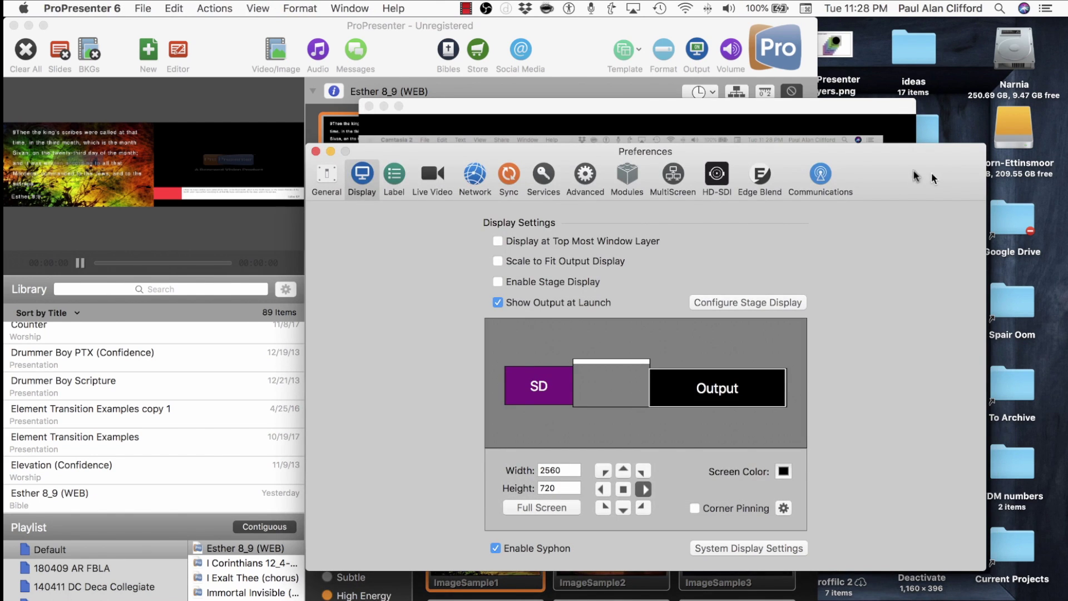
# Show the HD-SDI settings with Preferences and the OBS projector arranged side by side.
pyautogui.click(717, 174)
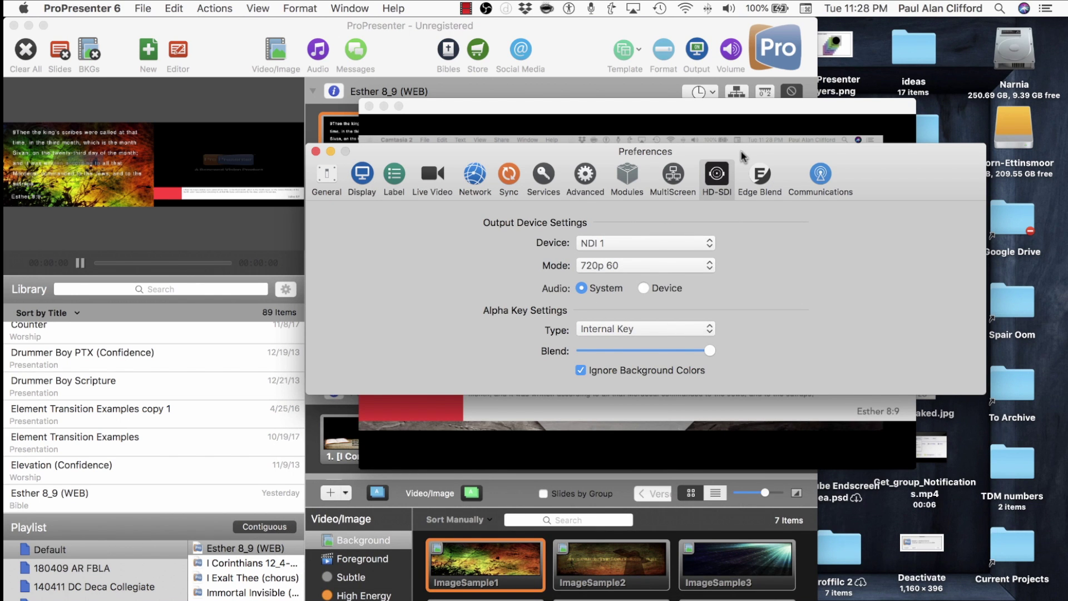
pyautogui.moveTo(742, 157); pyautogui.dragTo(486, 225)
pyautogui.click(576, 110)
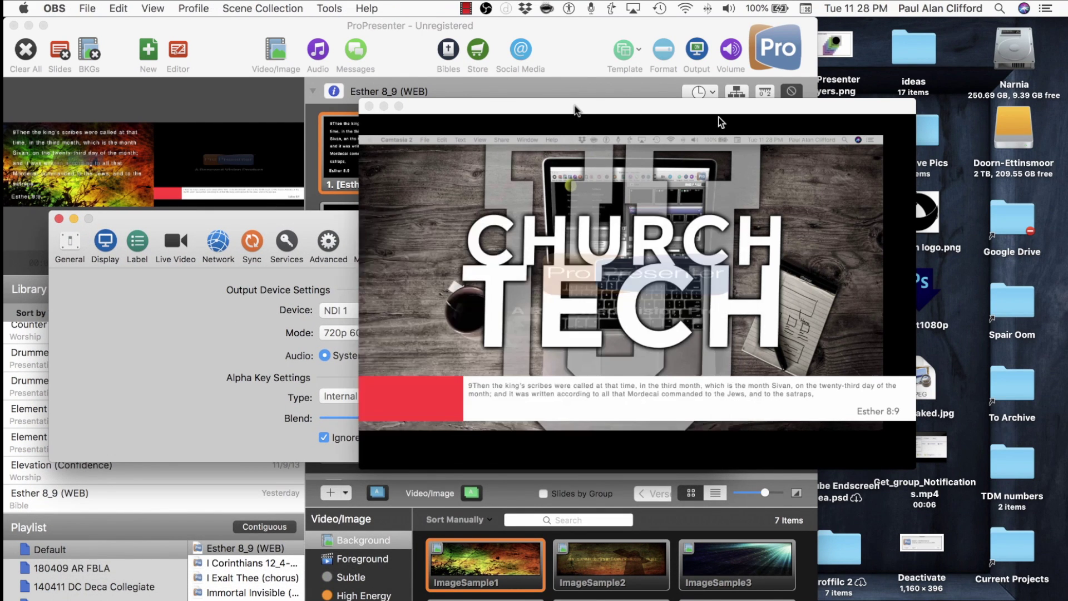
pyautogui.moveTo(575, 110); pyautogui.dragTo(727, 155)
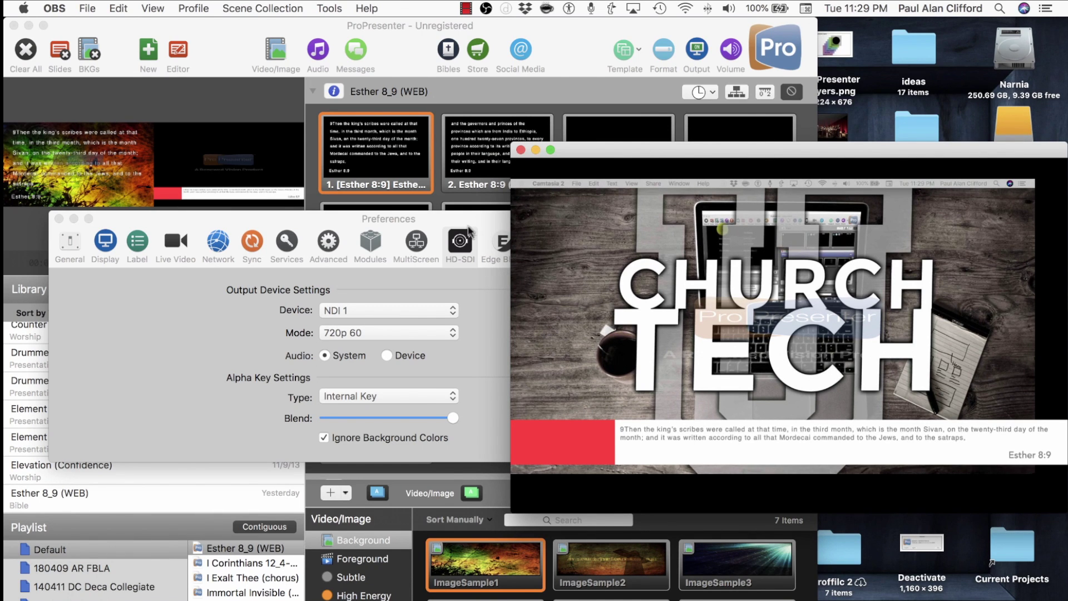
pyautogui.click(455, 222)
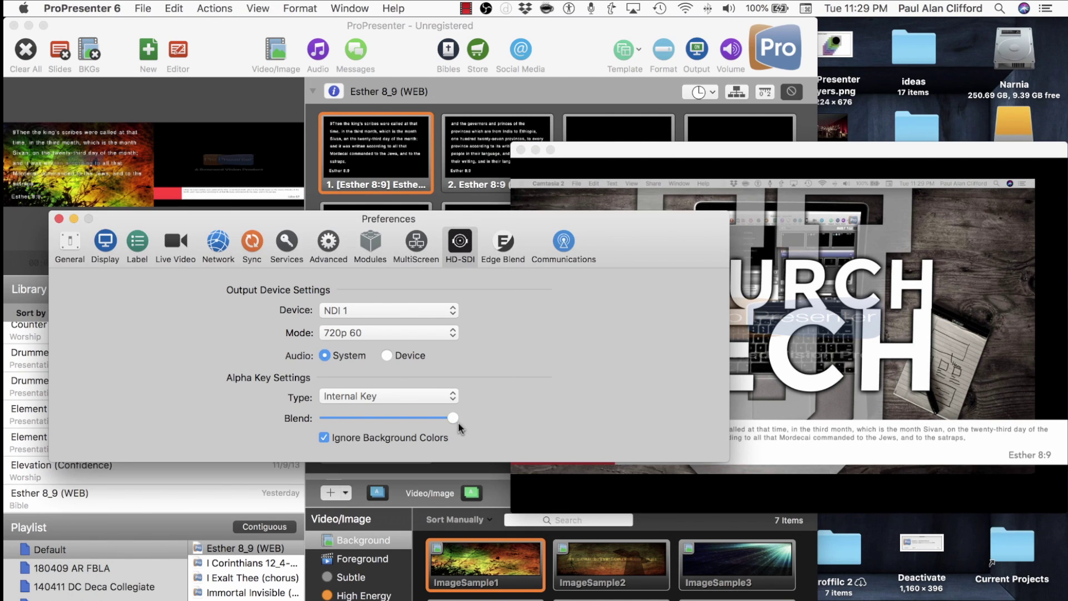
# Lower the key Blend slider to fade the lower third, then restore full blend.
pyautogui.moveTo(452, 418)
pyautogui.mouseDown()
pyautogui.moveTo(396, 424)
pyautogui.moveTo(440, 429)
pyautogui.mouseUp()
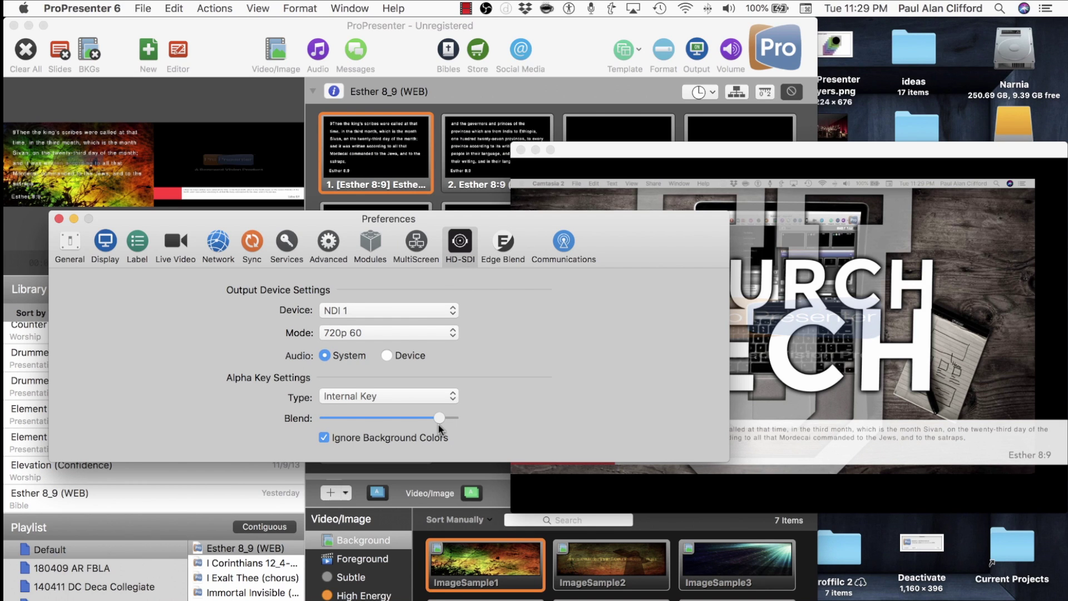
pyautogui.moveTo(439, 427); pyautogui.dragTo(470, 425)
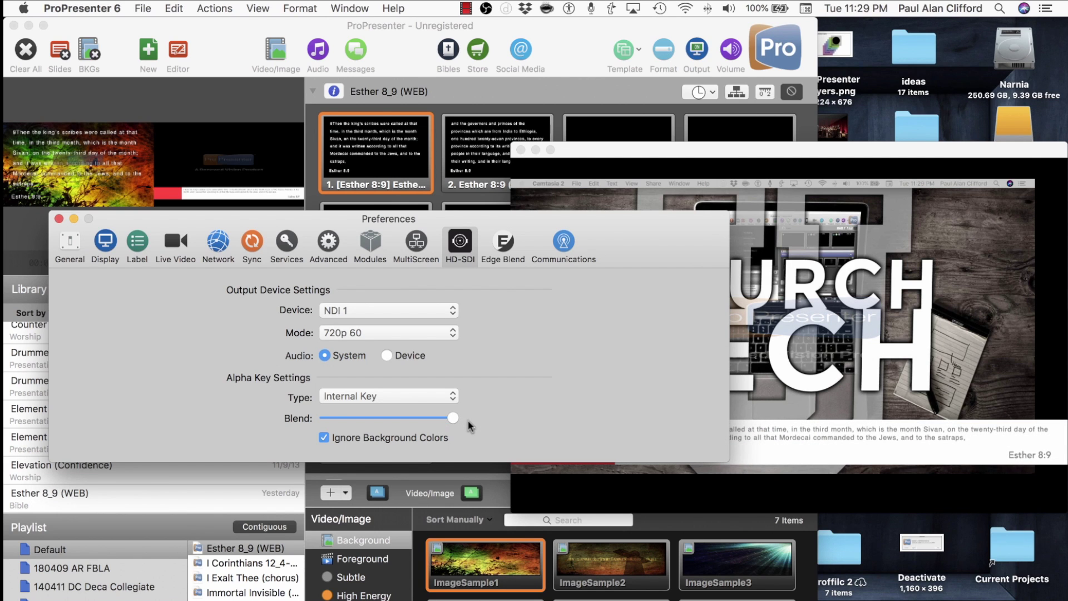
pyautogui.moveTo(453, 418); pyautogui.dragTo(343, 432)
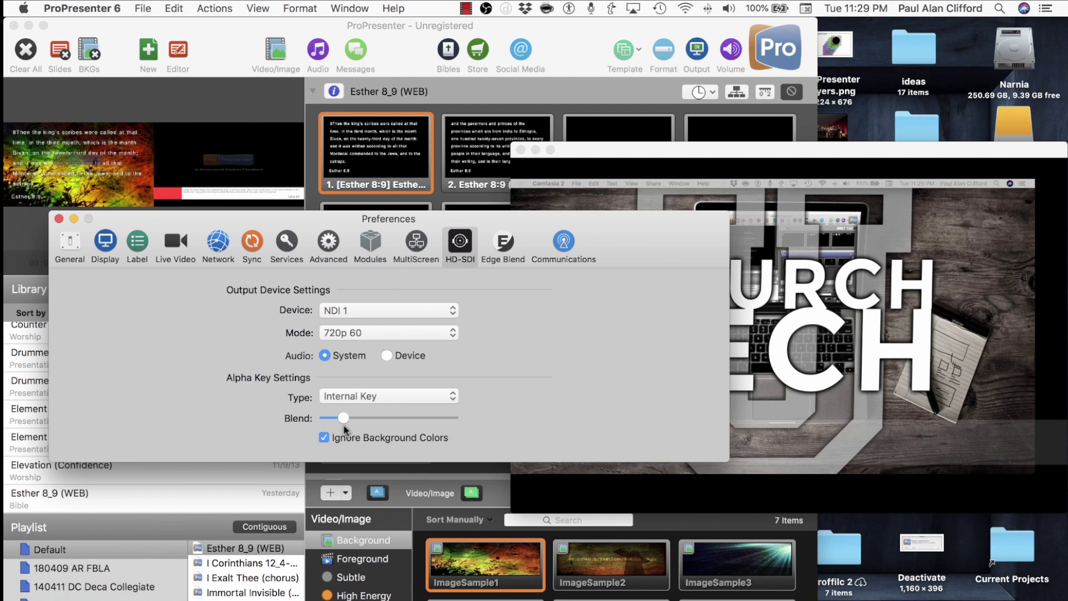
pyautogui.moveTo(343, 418); pyautogui.dragTo(472, 419)
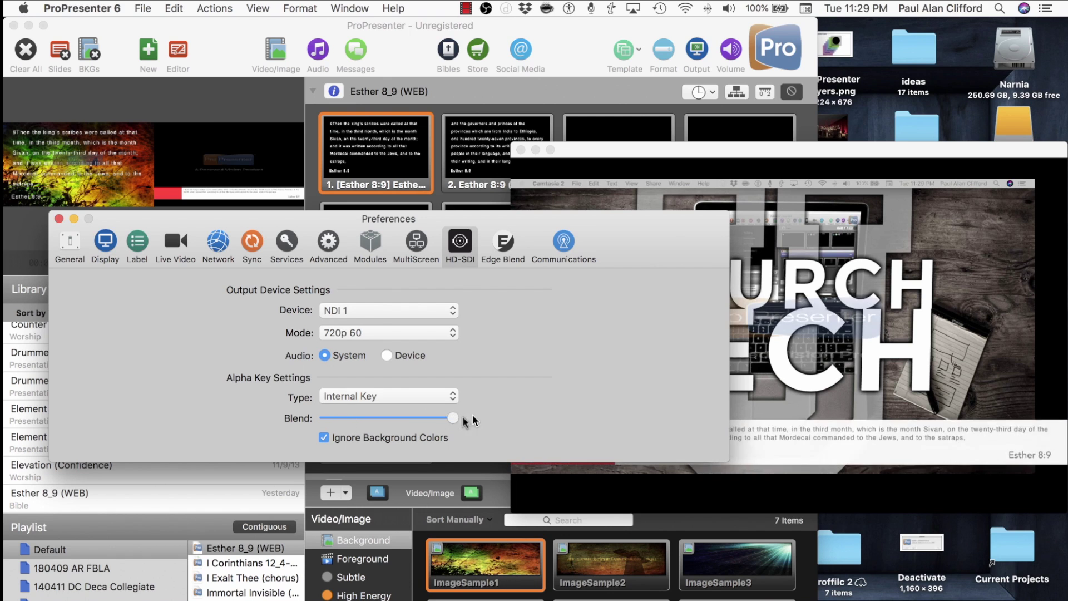
pyautogui.click(729, 155)
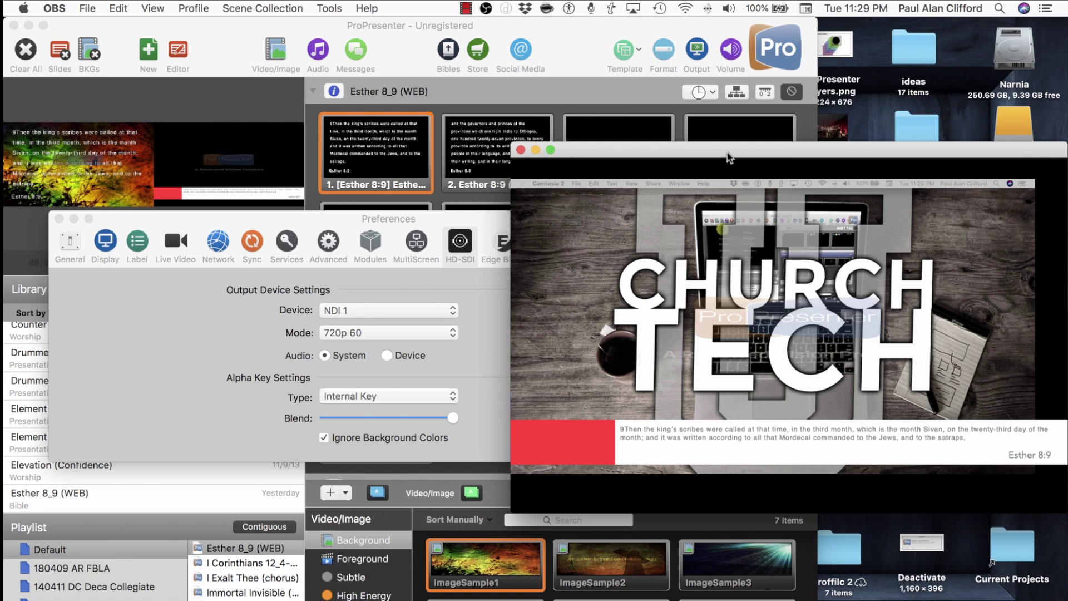
pyautogui.click(455, 219)
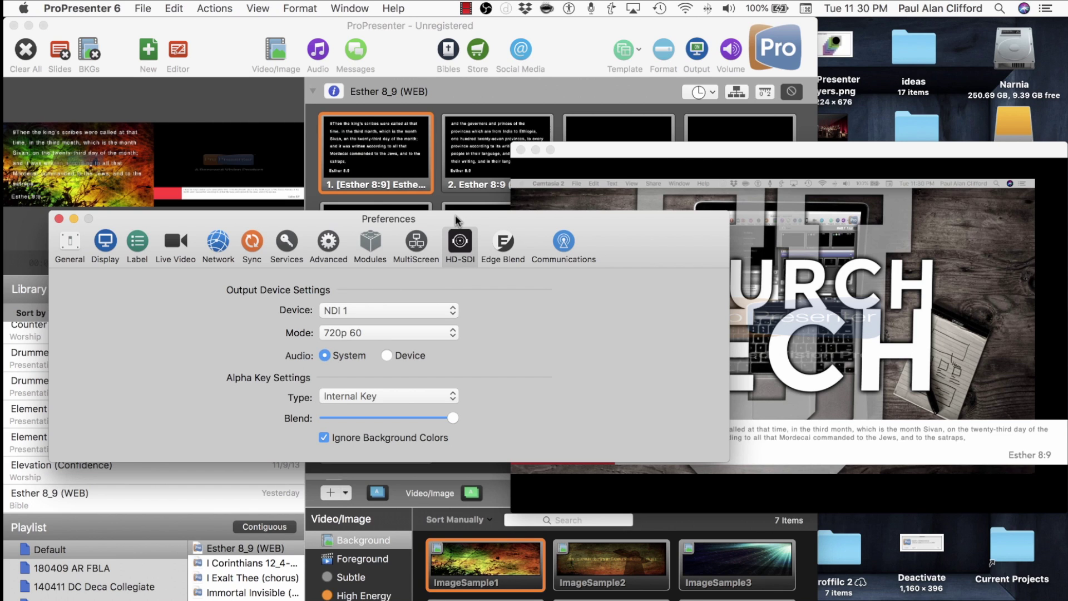
# Open the Device list and dismiss it, keeping NDI 1 as the output device.
pyautogui.click(453, 311)
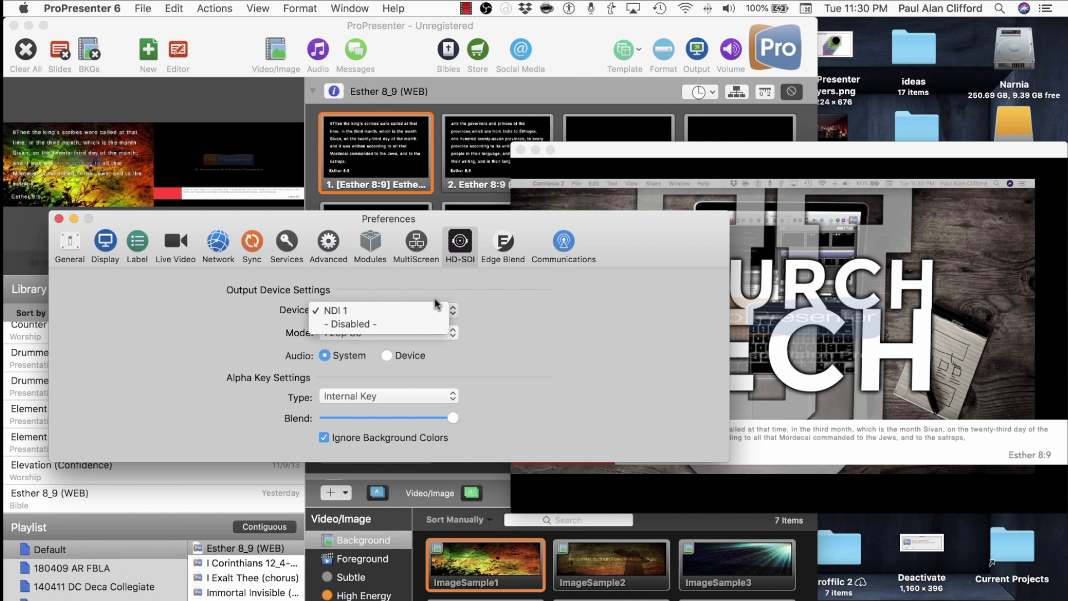
pyautogui.click(533, 307)
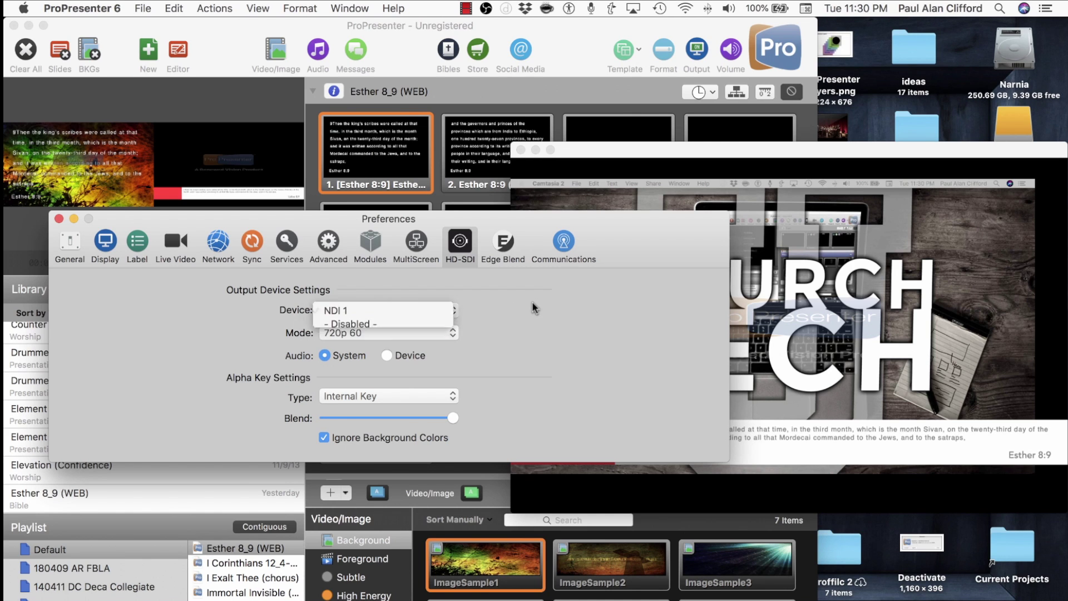